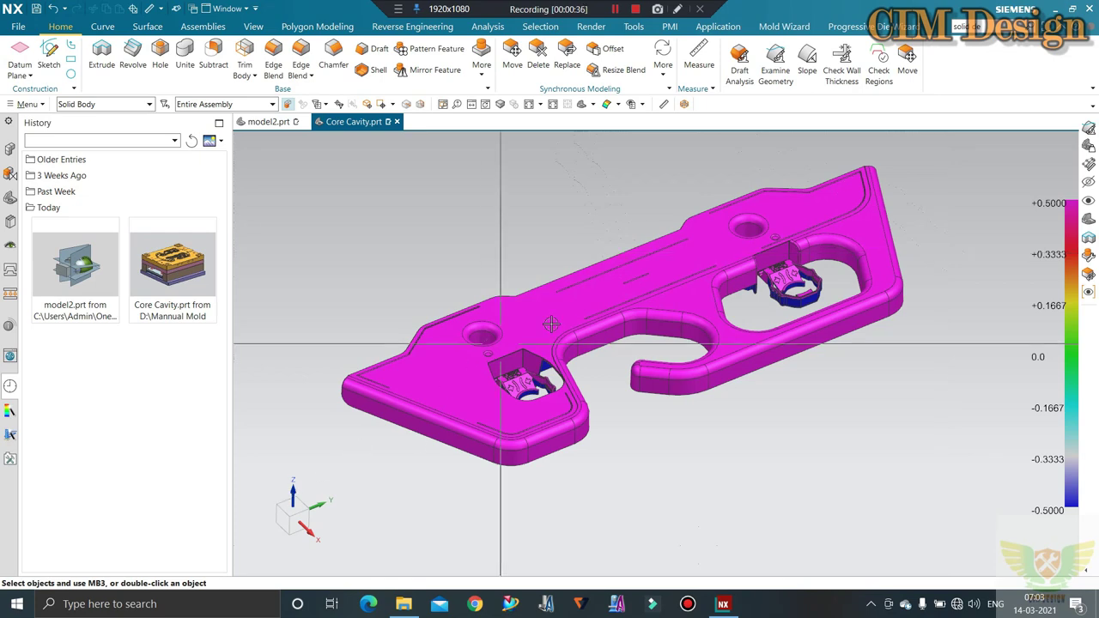
Step: Select the Core Cavity part body and orbit to view its underside
{"action": "scroll", "coordinate": [653, 257], "scroll_direction": "up", "scroll_amount": 2}
{"action": "left_click", "coordinate": [679, 225]}
{"action": "scroll", "coordinate": [679, 226], "scroll_direction": "down", "scroll_amount": 2}
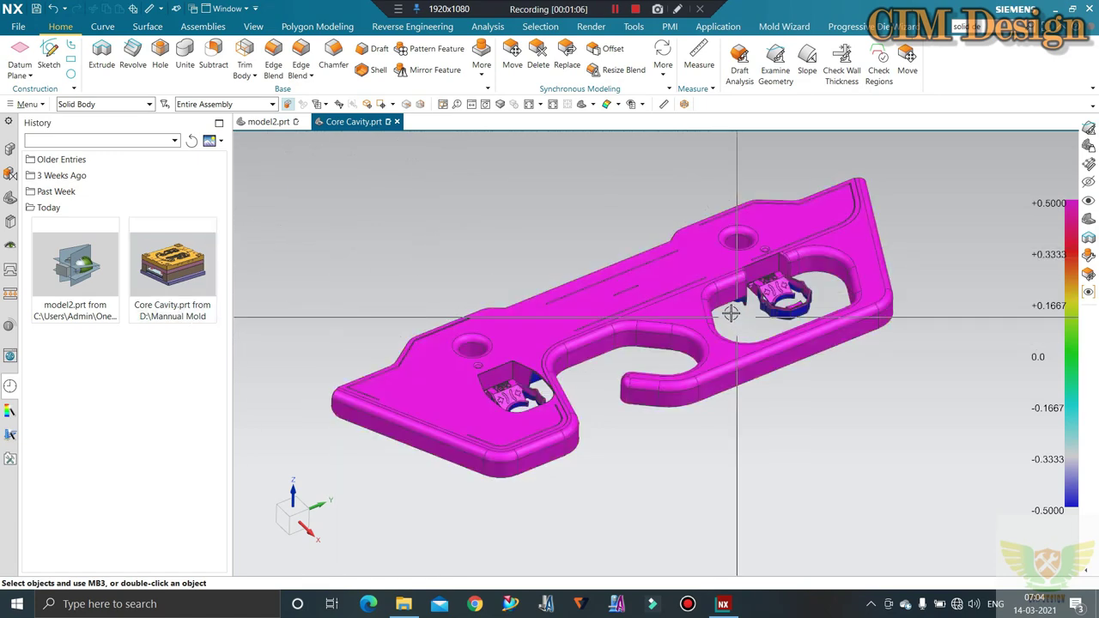
{"action": "mouse_move", "coordinate": [730, 314]}
{"action": "middle_mouse_down"}
{"action": "mouse_move", "coordinate": [692, 248]}
{"action": "mouse_move", "coordinate": [672, 172]}
{"action": "mouse_move", "coordinate": [716, 328]}
{"action": "mouse_move", "coordinate": [720, 315]}
{"action": "middle_mouse_up"}
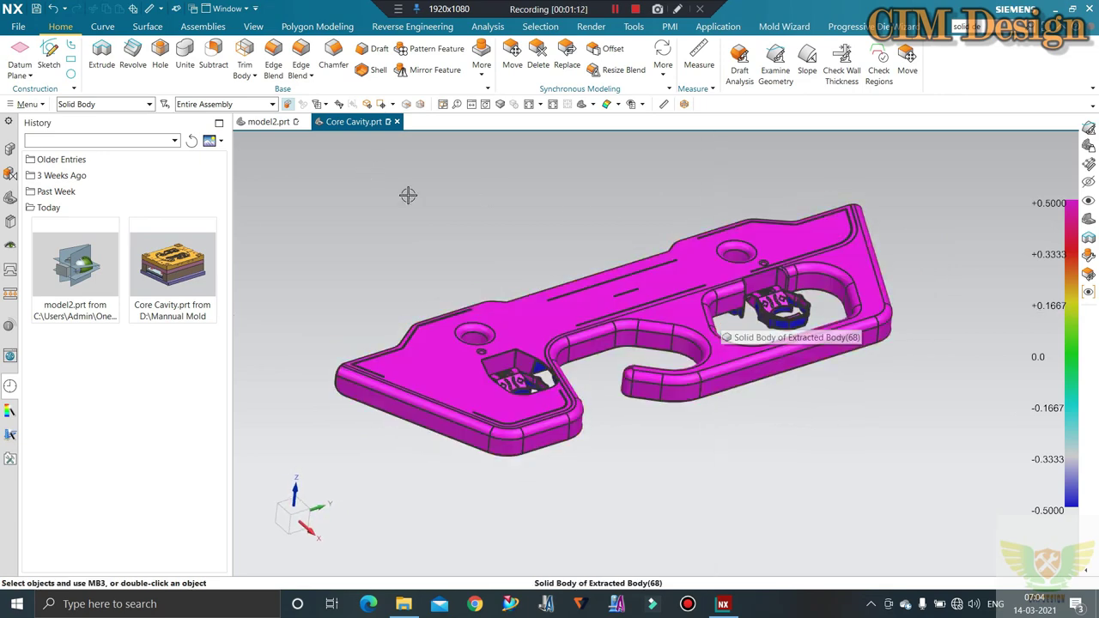
Step: Assign ABS from Library Materials to the Core Cavity body
{"action": "left_click", "coordinate": [634, 27]}
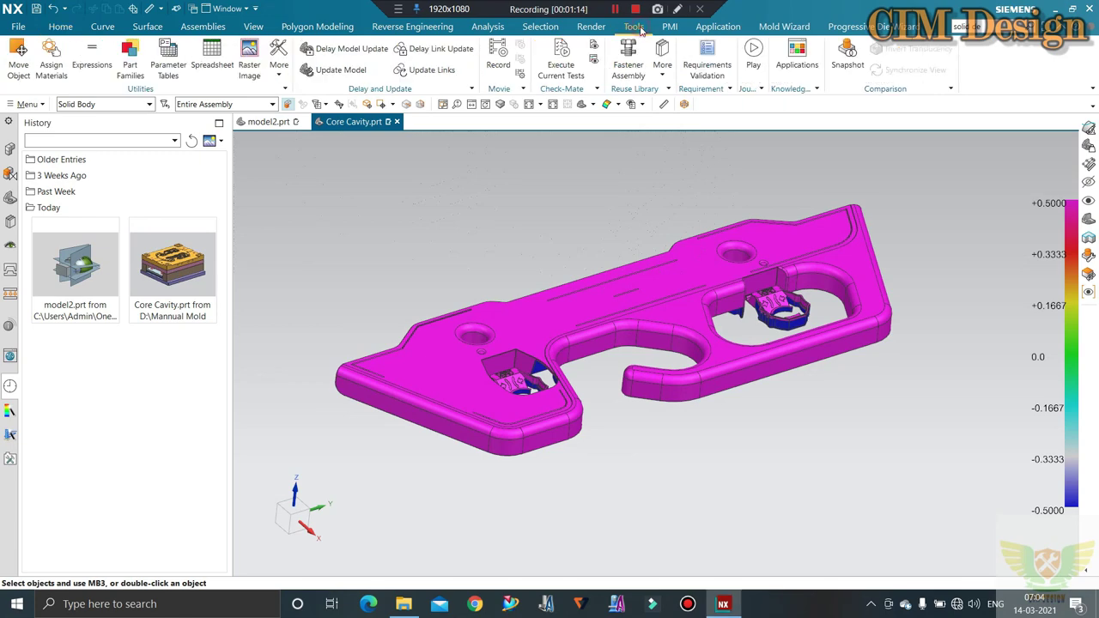
{"action": "left_click", "coordinate": [51, 60]}
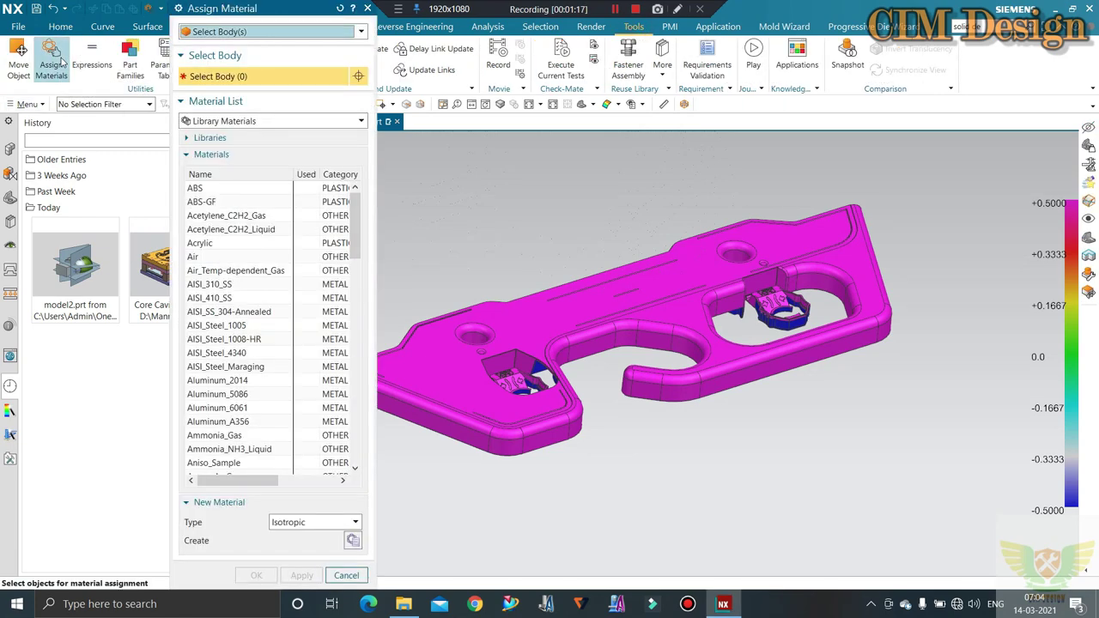
{"action": "left_click", "coordinate": [252, 188]}
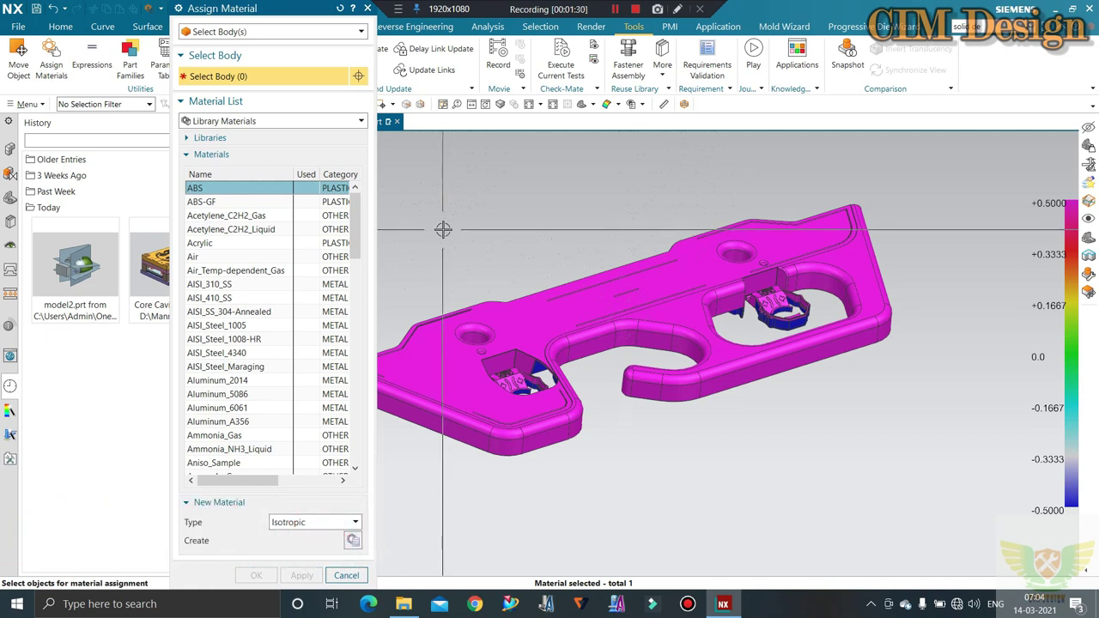
{"action": "left_click", "coordinate": [699, 309]}
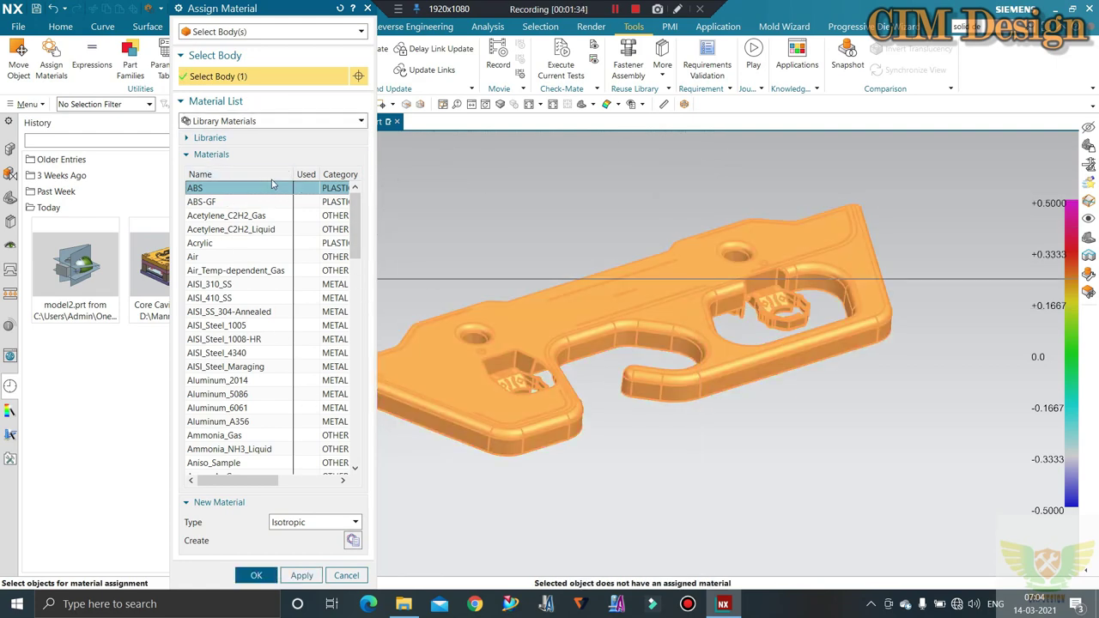
{"action": "left_click", "coordinate": [256, 575]}
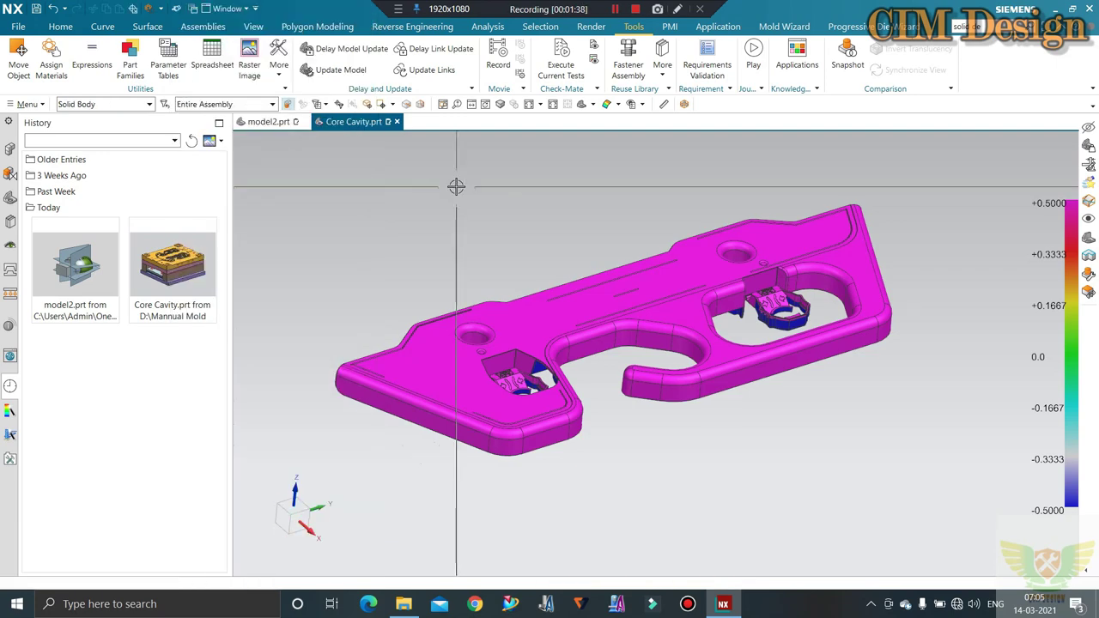
Step: Search 'me' in Command Finder, then launch Measure from the Analysis commands
{"action": "middle_click_drag", "start_coordinate": [569, 246], "coordinate": [590, 256]}
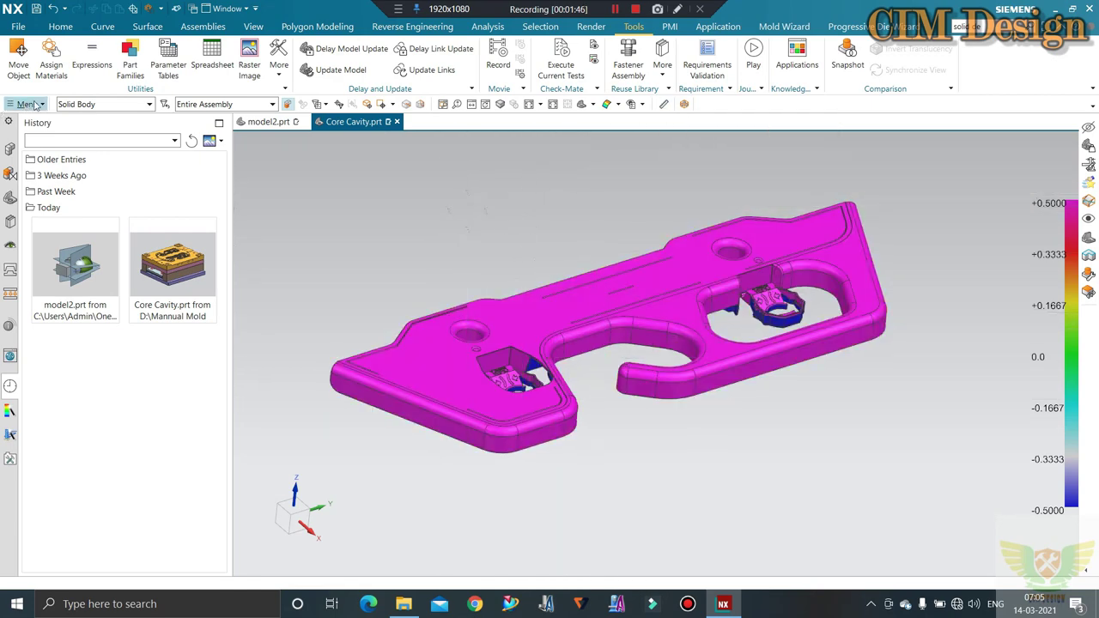
{"action": "left_click", "coordinate": [967, 26]}
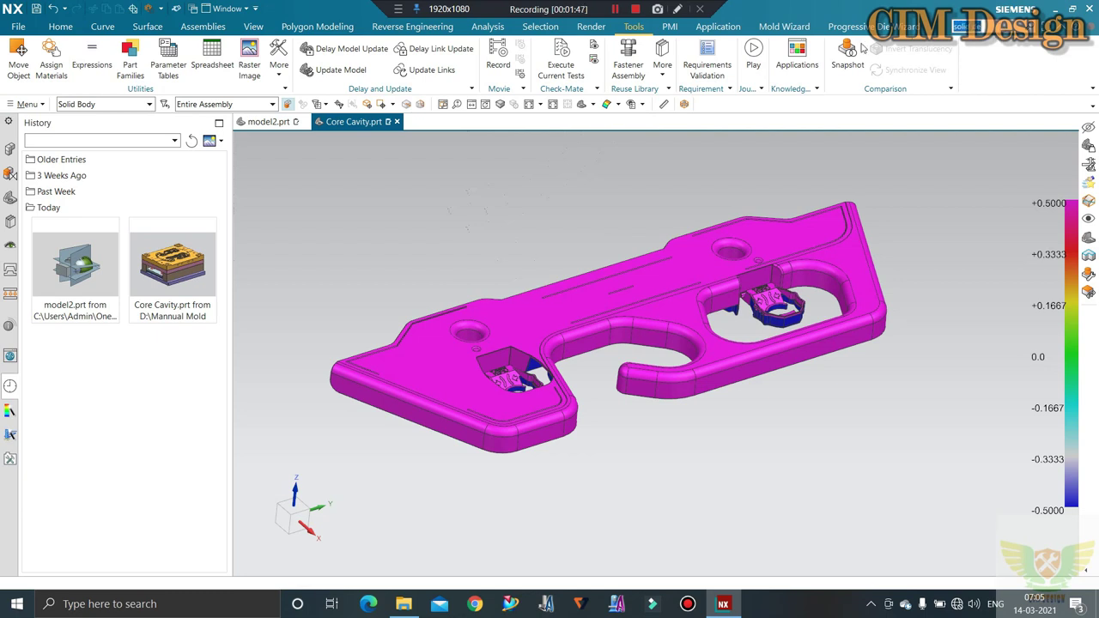
{"action": "type", "text": "measure body"}
{"action": "key", "text": "Return"}
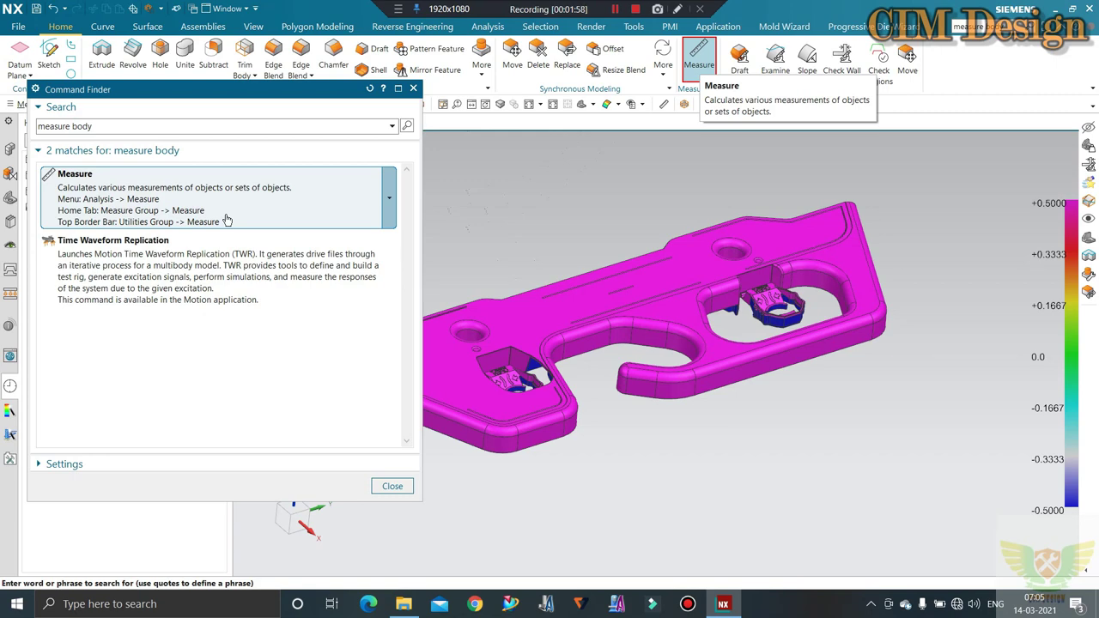
{"action": "left_click", "coordinate": [413, 88]}
{"action": "left_click", "coordinate": [485, 30]}
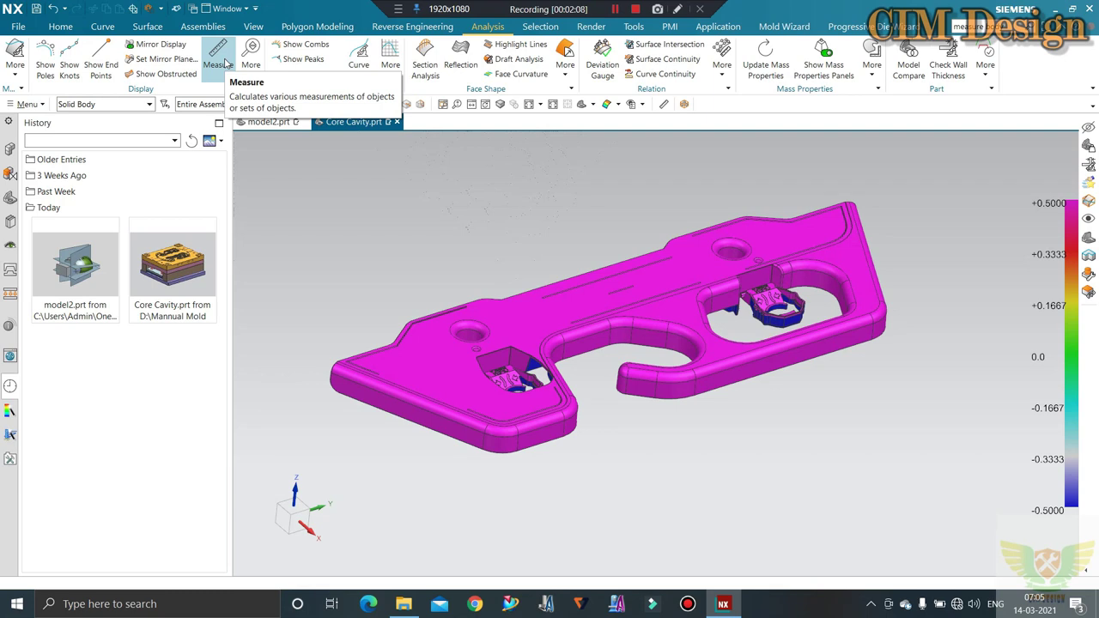
{"action": "left_click", "coordinate": [217, 58]}
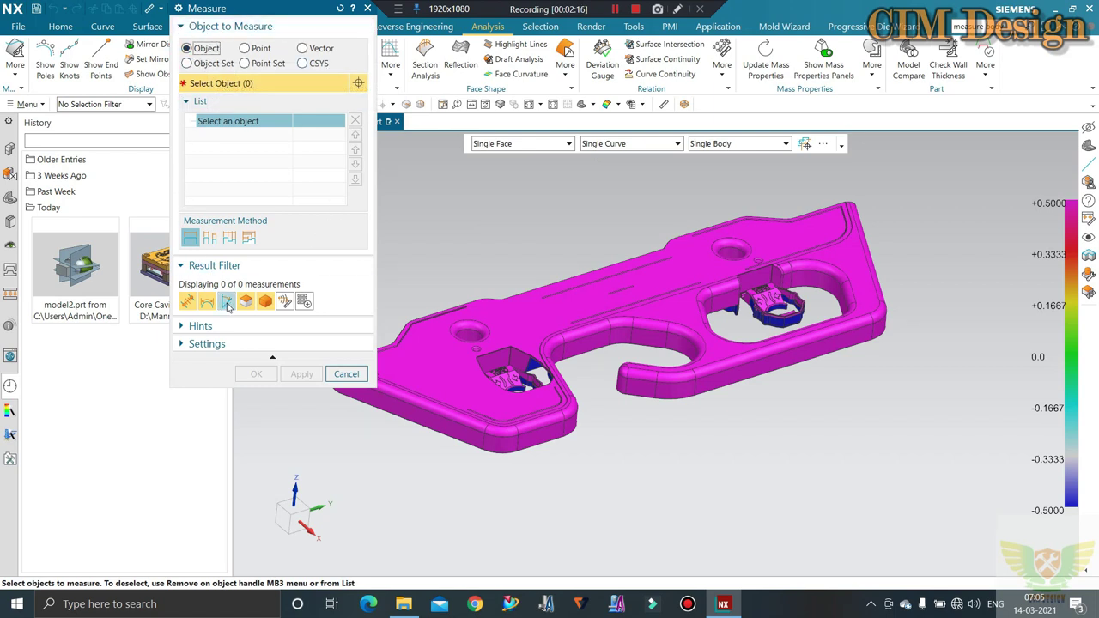
Step: Measure the solid body with a Solid Body filter: mass 0.0702 kg, volume 66824.4257 mm³
{"action": "left_click", "coordinate": [103, 105]}
{"action": "left_click", "coordinate": [90, 263]}
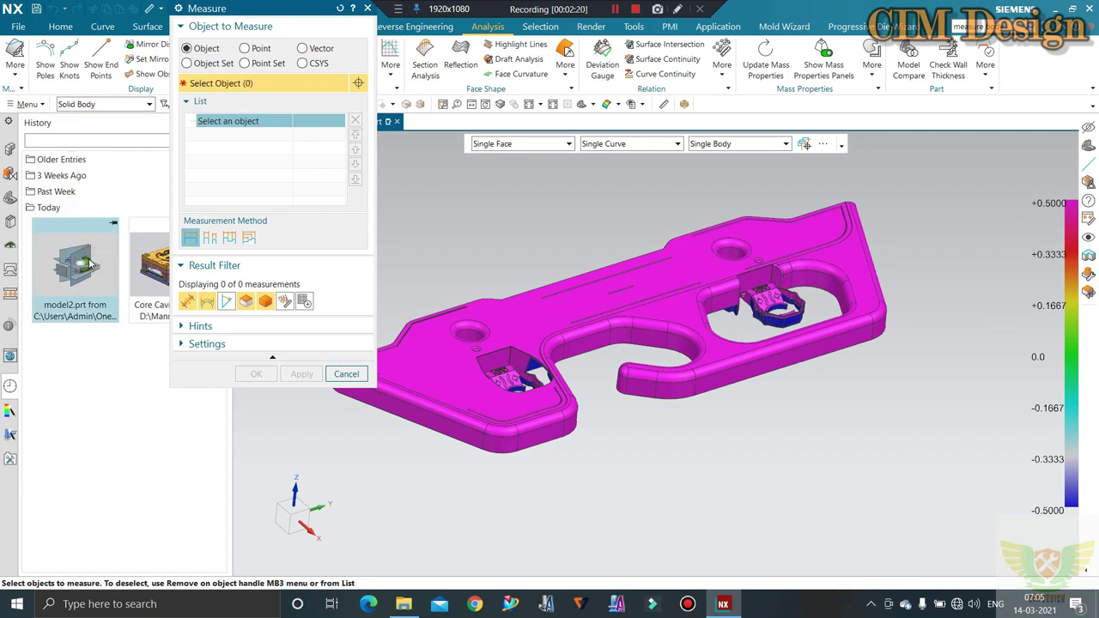
{"action": "left_click", "coordinate": [541, 328]}
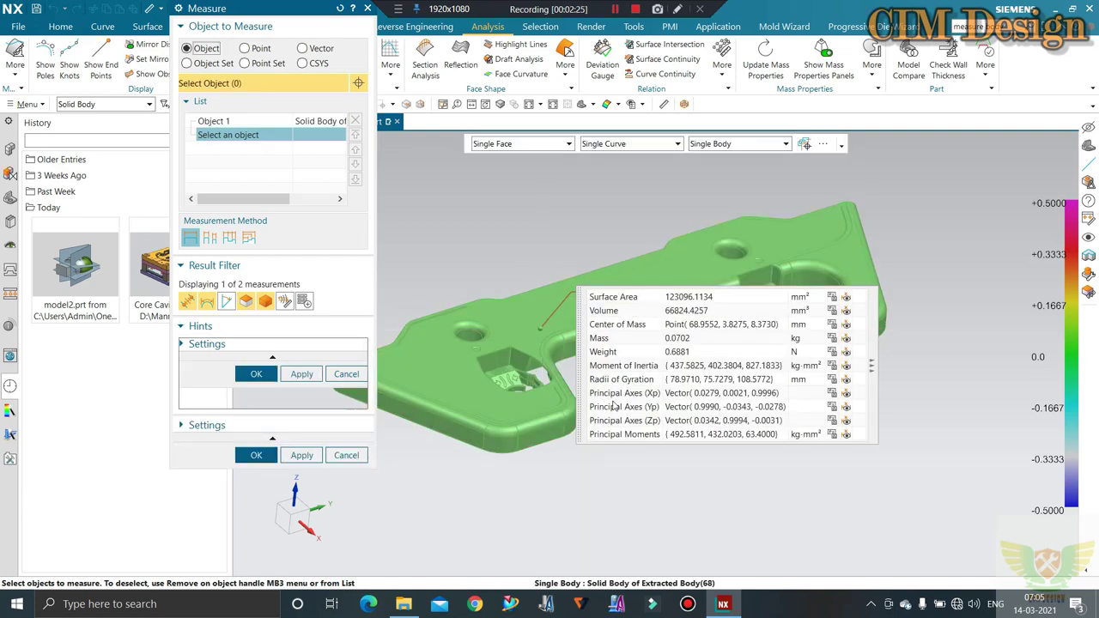
{"action": "left_click_drag", "start_coordinate": [578, 302], "coordinate": [778, 169]}
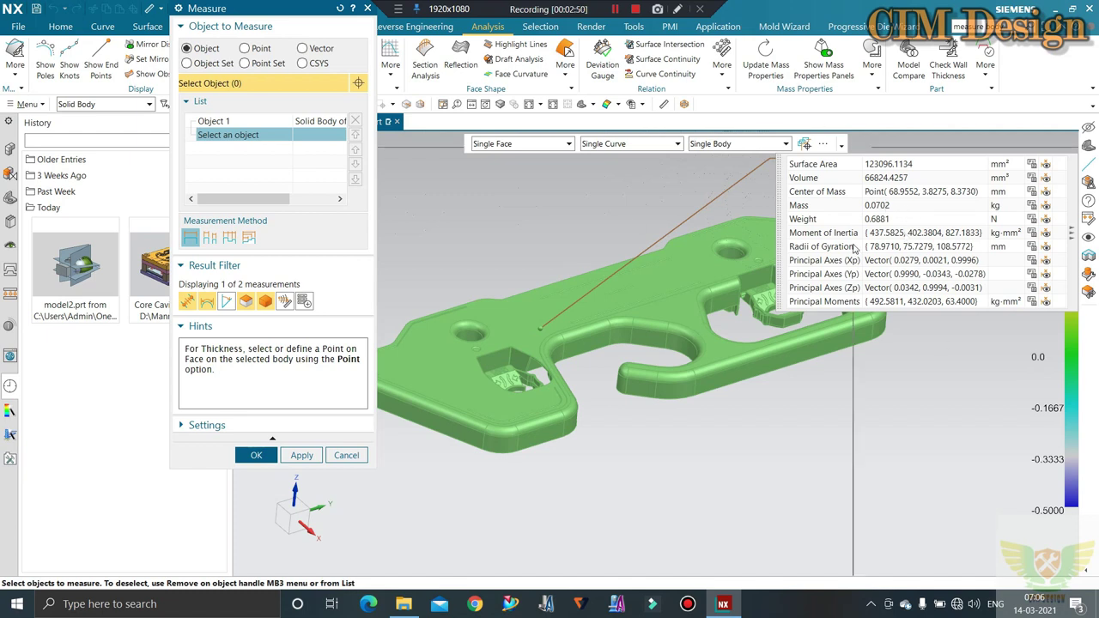
{"action": "left_click", "coordinate": [347, 455]}
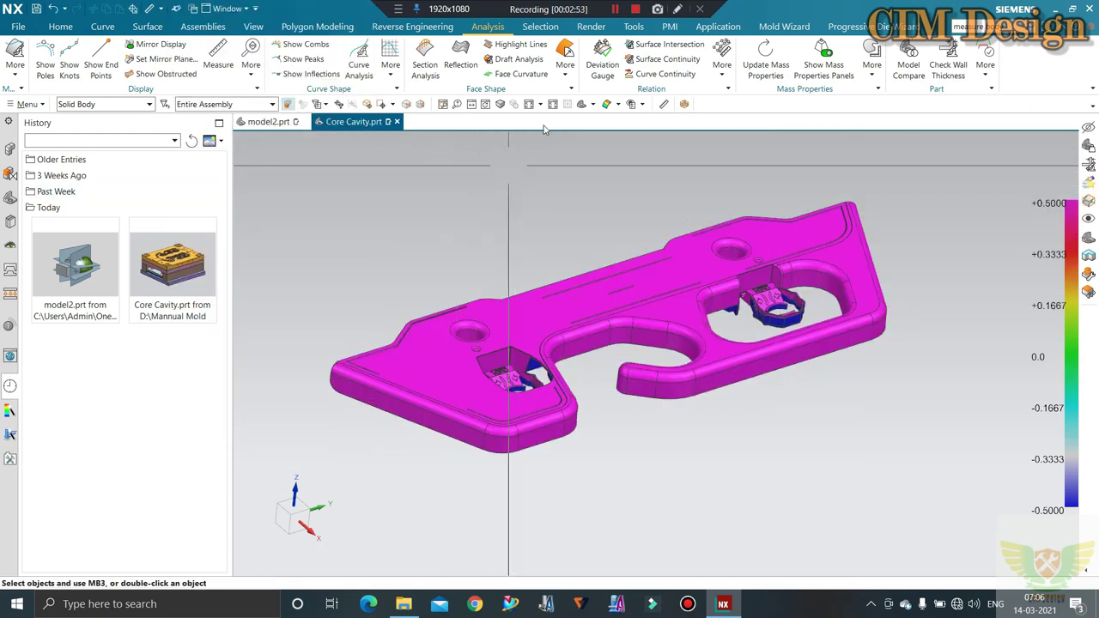
Step: Reopen Assign Materials, confirm ABS is marked Used, and close the window
{"action": "left_click", "coordinate": [631, 26]}
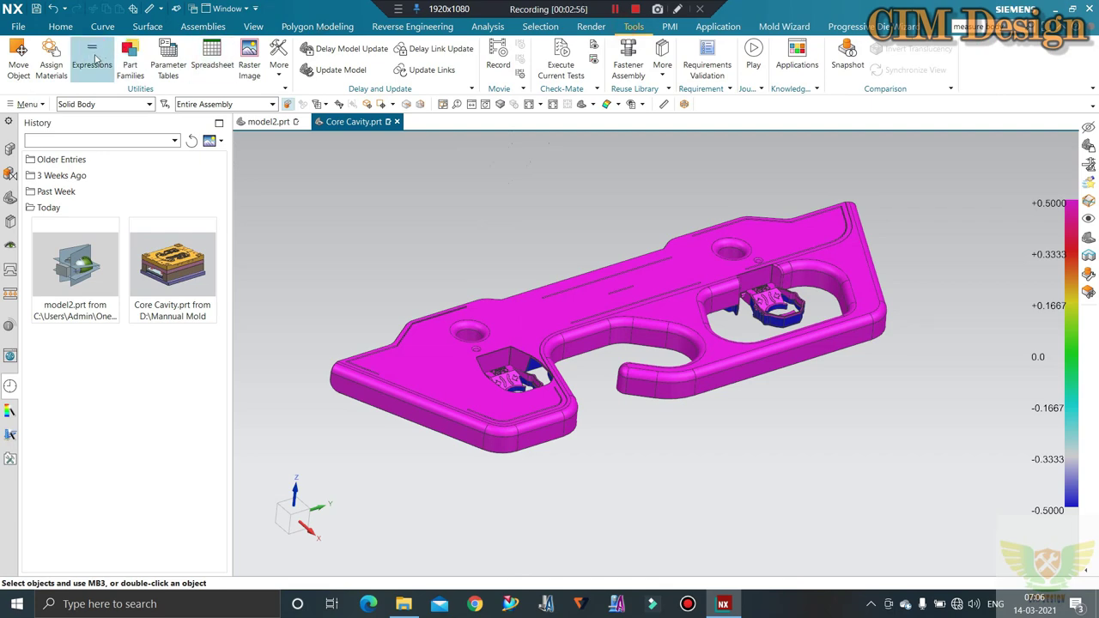
{"action": "left_click", "coordinate": [52, 62]}
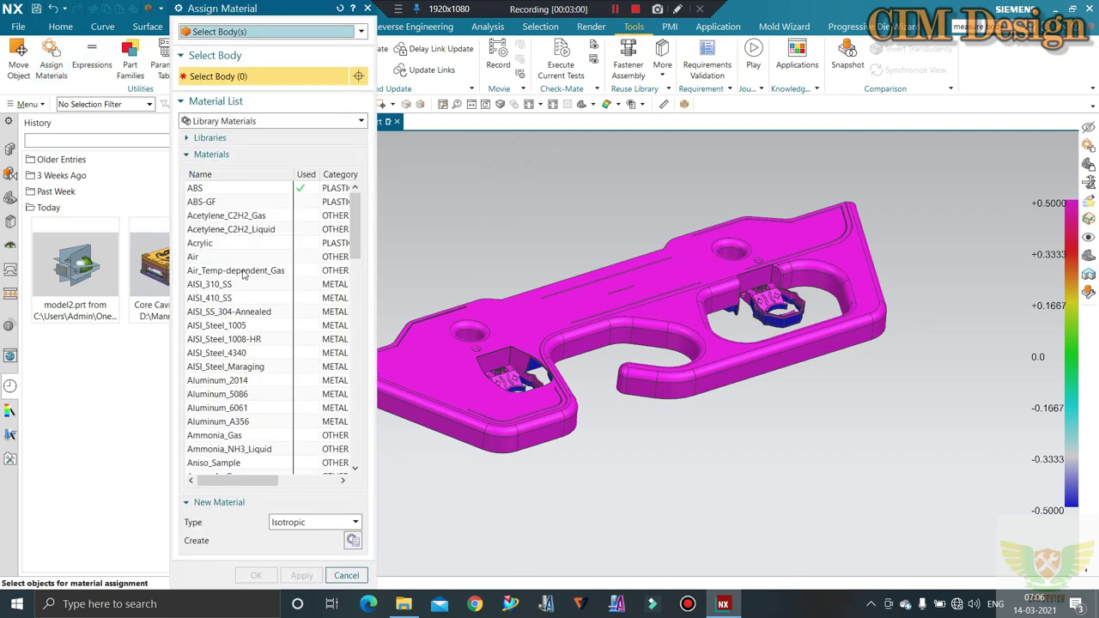
{"action": "scroll", "coordinate": [240, 280], "scroll_direction": "down", "scroll_amount": 1}
{"action": "scroll", "coordinate": [239, 287], "scroll_direction": "down", "scroll_amount": 1}
{"action": "scroll", "coordinate": [237, 292], "scroll_direction": "down", "scroll_amount": 4}
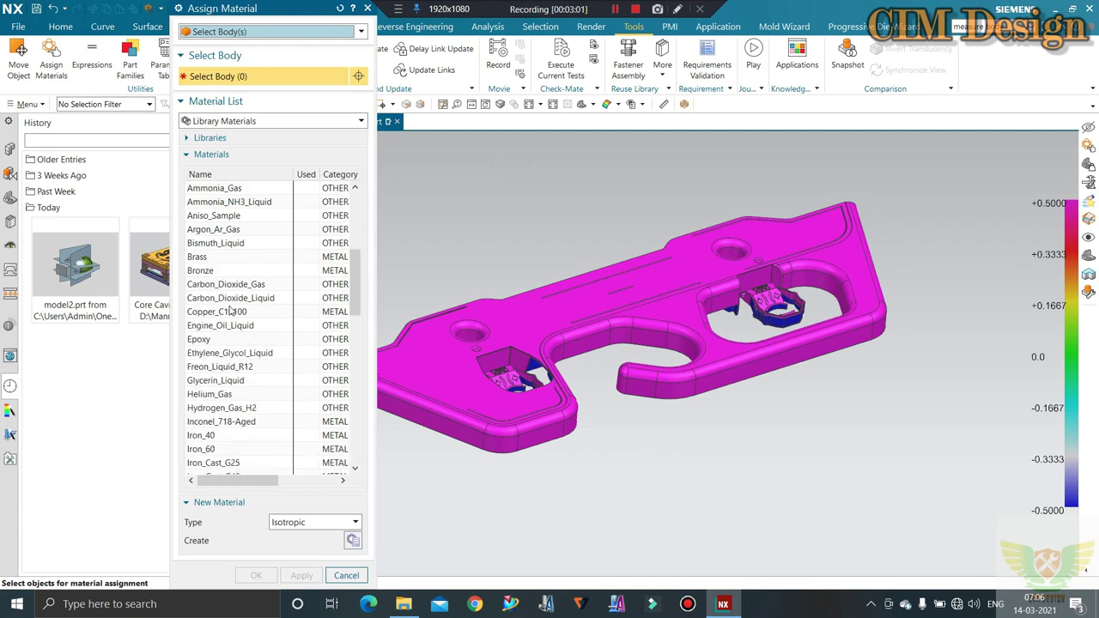
{"action": "scroll", "coordinate": [232, 304], "scroll_direction": "down", "scroll_amount": 4}
{"action": "scroll", "coordinate": [230, 311], "scroll_direction": "down", "scroll_amount": 2}
{"action": "scroll", "coordinate": [230, 311], "scroll_direction": "down", "scroll_amount": 4}
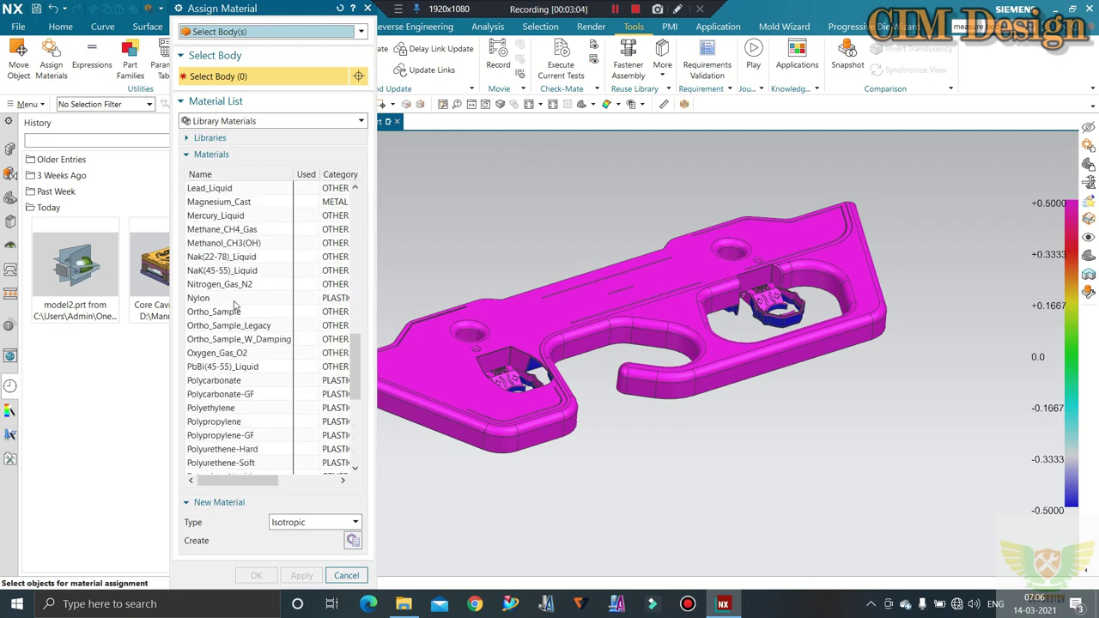
{"action": "scroll", "coordinate": [261, 292], "scroll_direction": "down", "scroll_amount": 3}
{"action": "scroll", "coordinate": [260, 296], "scroll_direction": "down", "scroll_amount": 3}
{"action": "scroll", "coordinate": [253, 305], "scroll_direction": "down", "scroll_amount": 1}
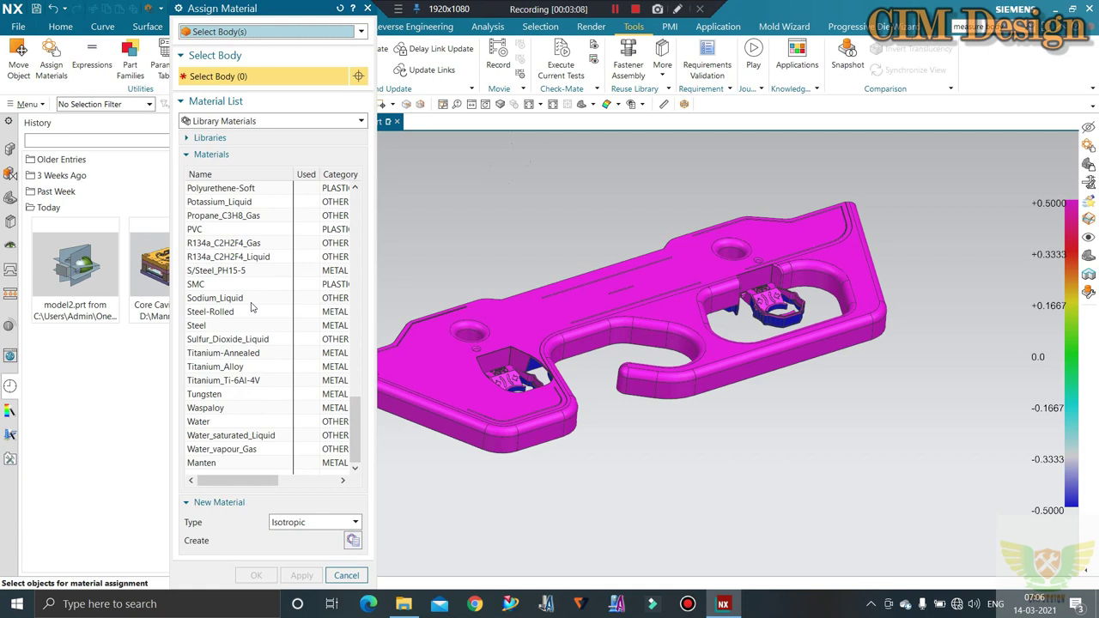
{"action": "scroll", "coordinate": [284, 333], "scroll_direction": "up", "scroll_amount": 5}
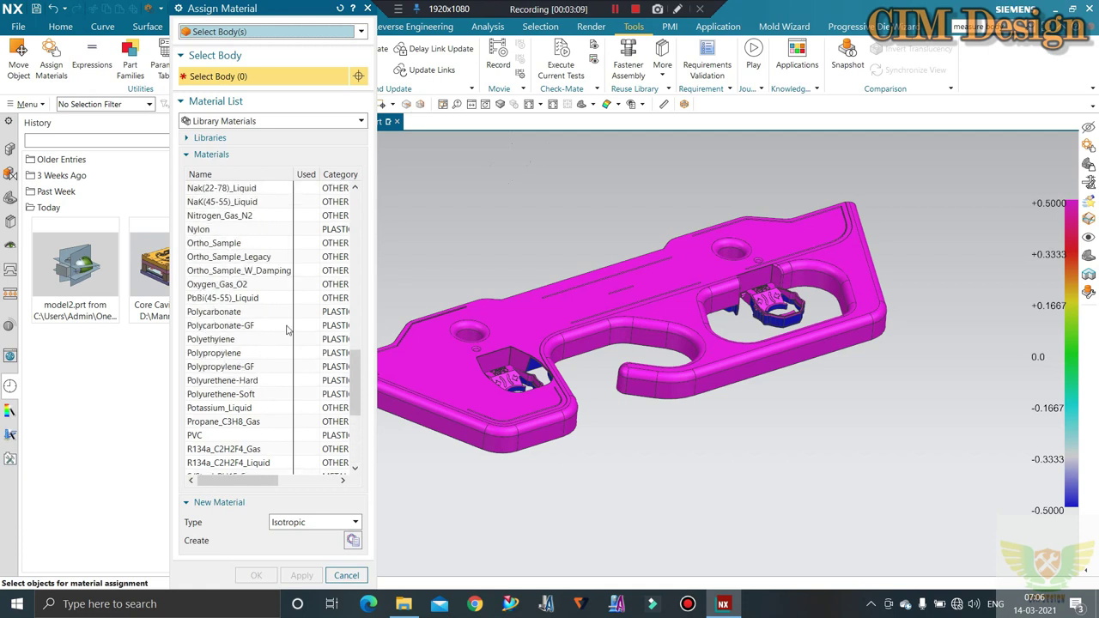
{"action": "scroll", "coordinate": [309, 357], "scroll_direction": "up", "scroll_amount": 5}
{"action": "scroll", "coordinate": [317, 367], "scroll_direction": "up", "scroll_amount": 5}
{"action": "scroll", "coordinate": [258, 303], "scroll_direction": "up", "scroll_amount": 2}
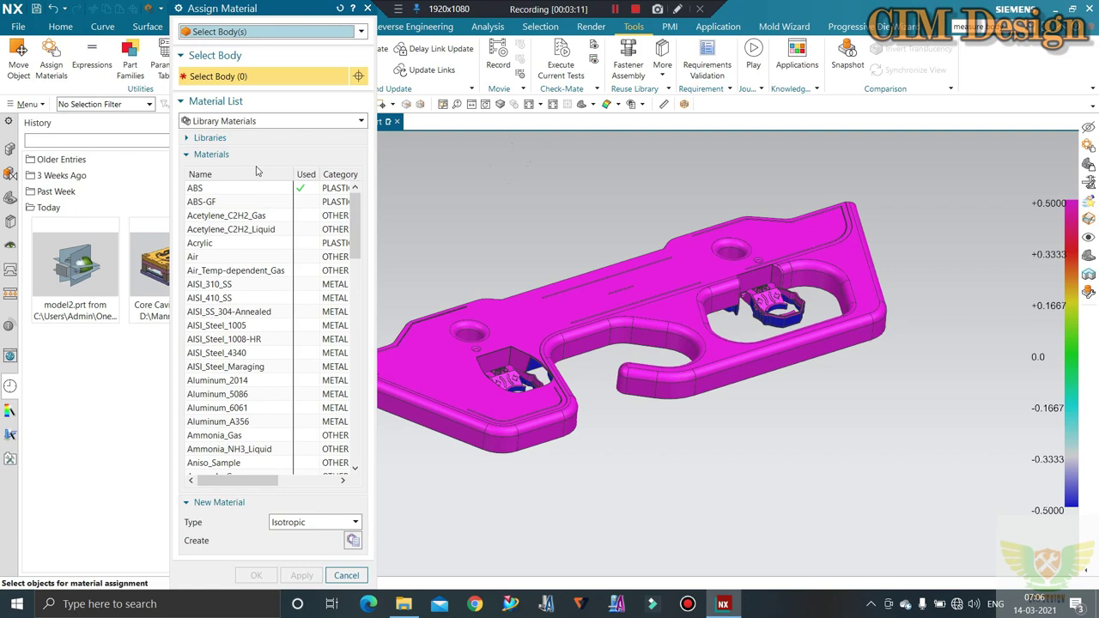
{"action": "left_click", "coordinate": [371, 10]}
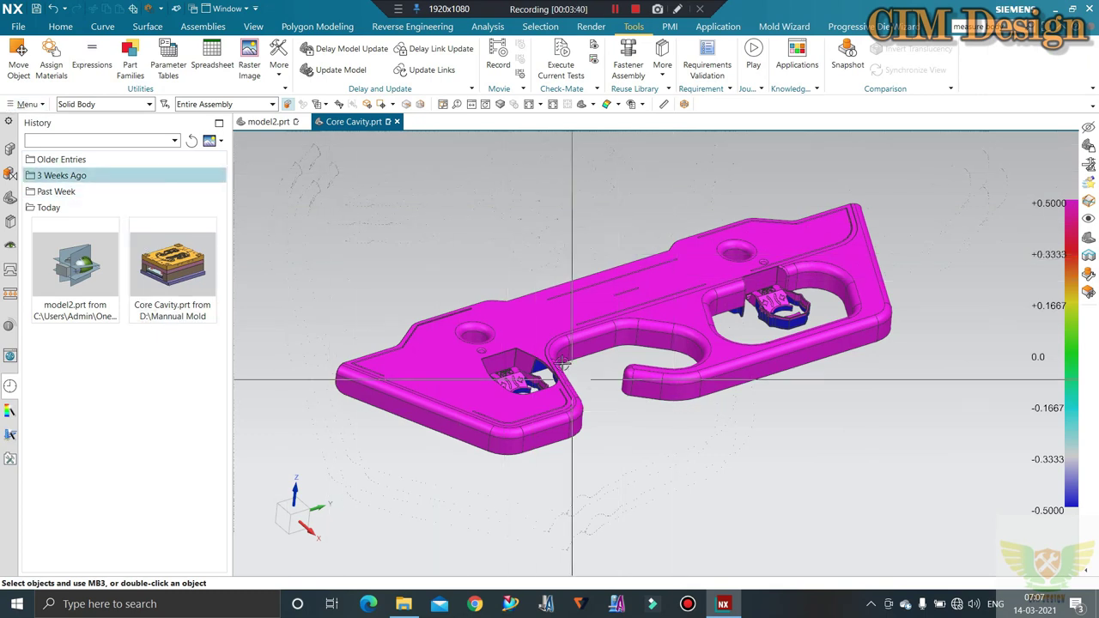
Step: Open Edit > Feature > Solid Density, showing 1.0200 g/cm³, and move the dialog below the toolbar
{"action": "left_click", "coordinate": [7, 104]}
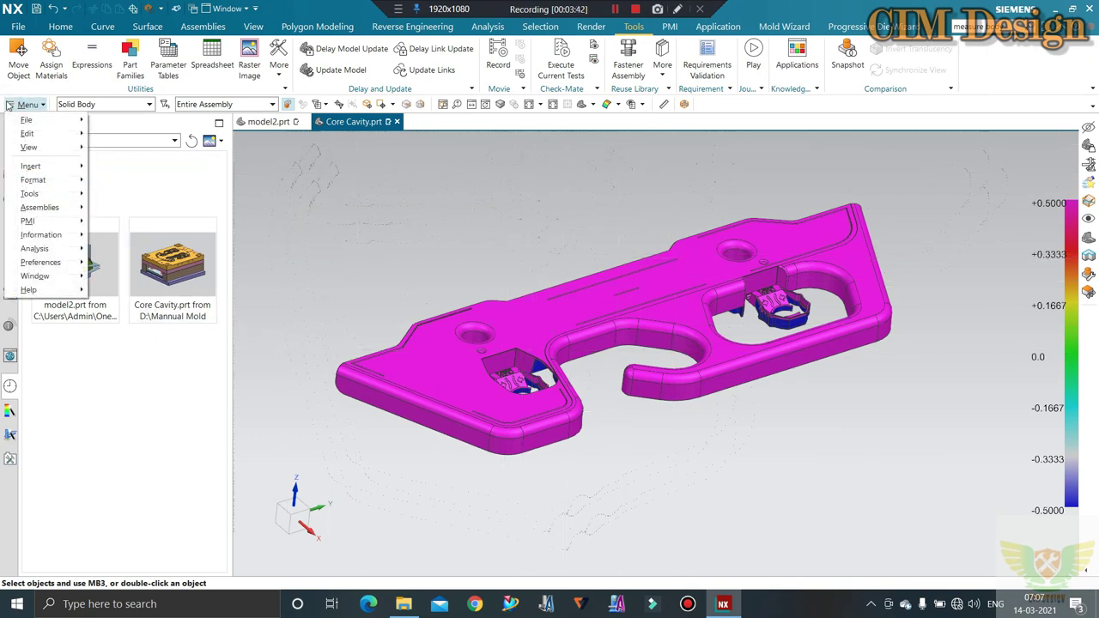
{"action": "mouse_move", "coordinate": [27, 133]}
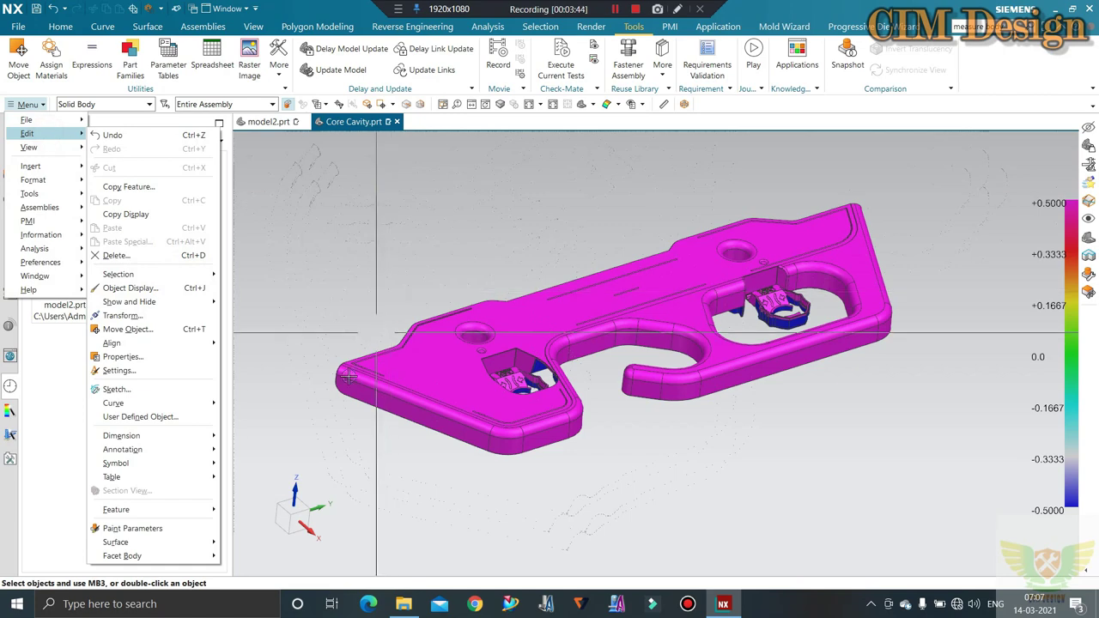
{"action": "mouse_move", "coordinate": [116, 509]}
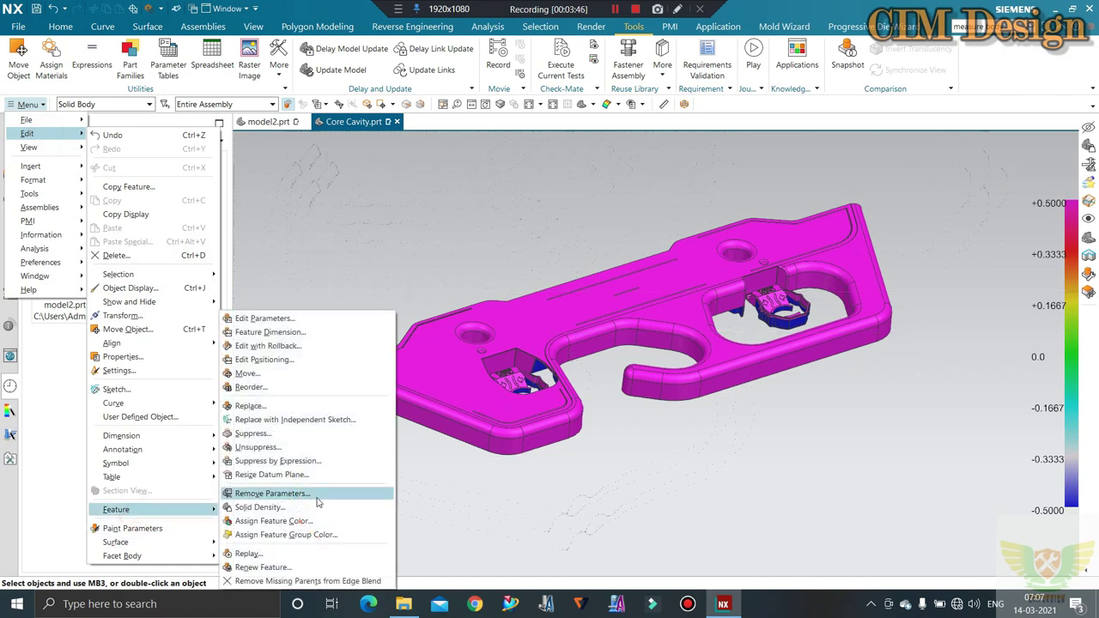
{"action": "left_click", "coordinate": [257, 507]}
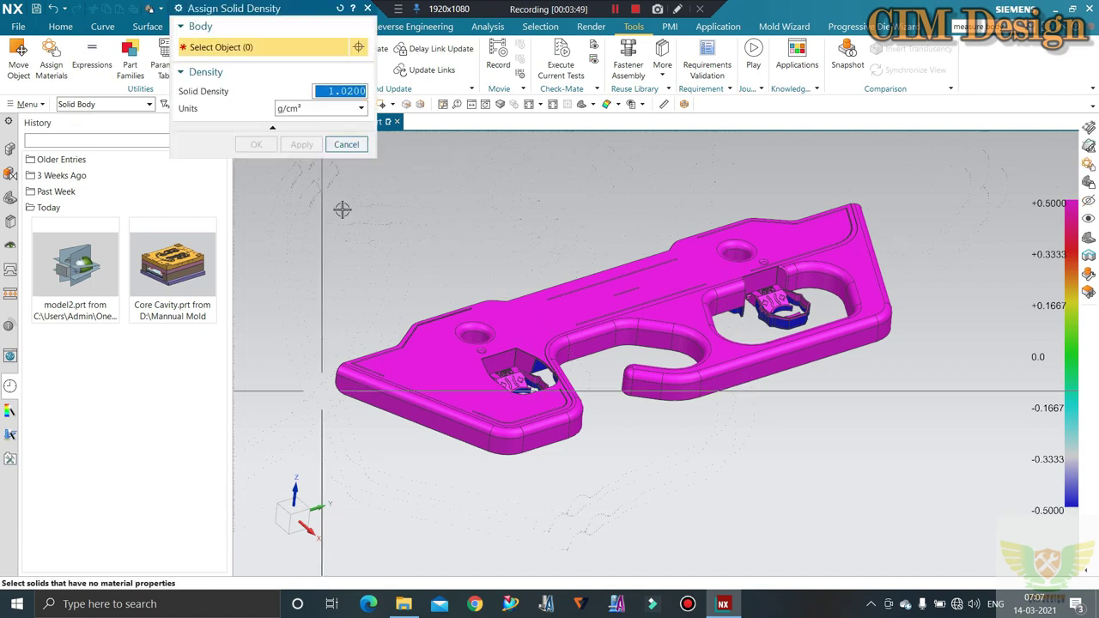
{"action": "left_click_drag", "start_coordinate": [256, 8], "coordinate": [203, 123]}
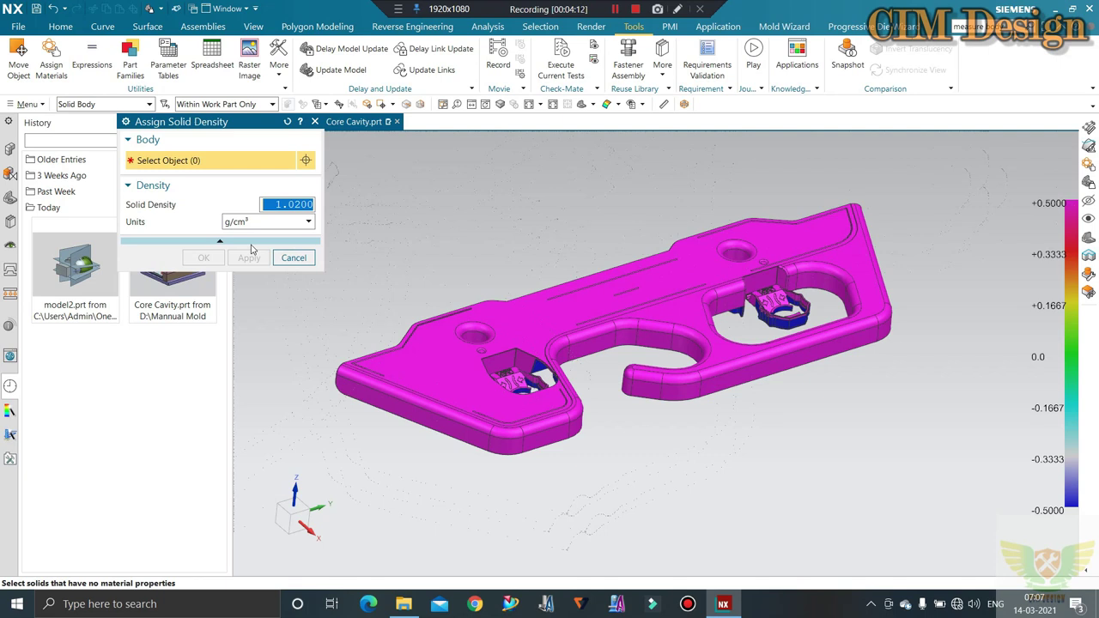
Step: Change the Core Cavity body's solid density from 1.02 to 1.2 g/cm³
{"action": "double_click", "coordinate": [268, 205]}
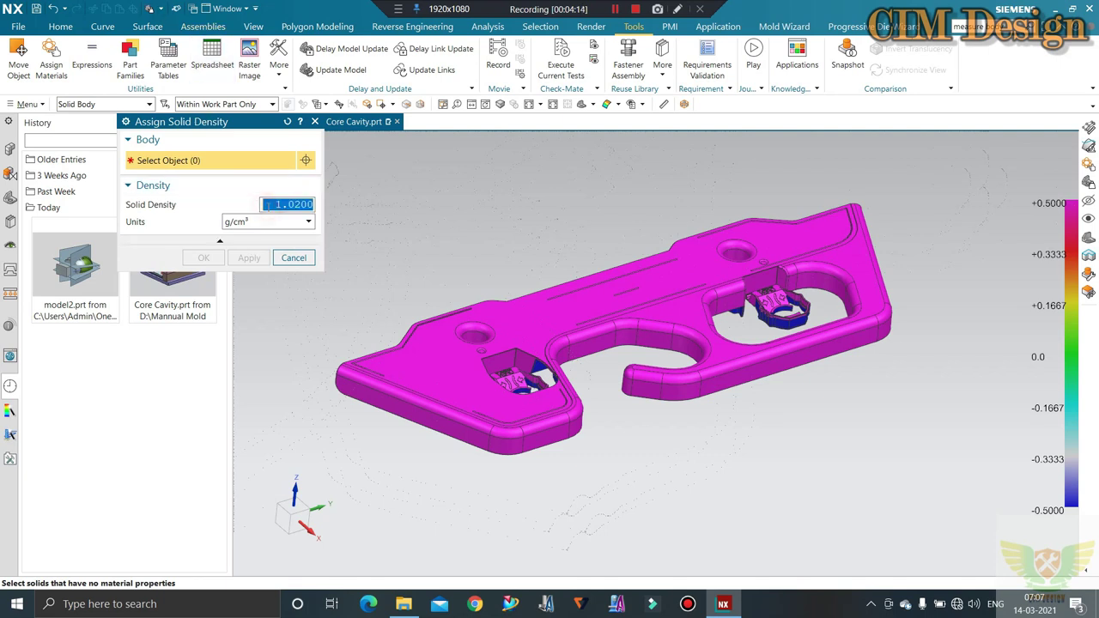
{"action": "type", "text": "1.2"}
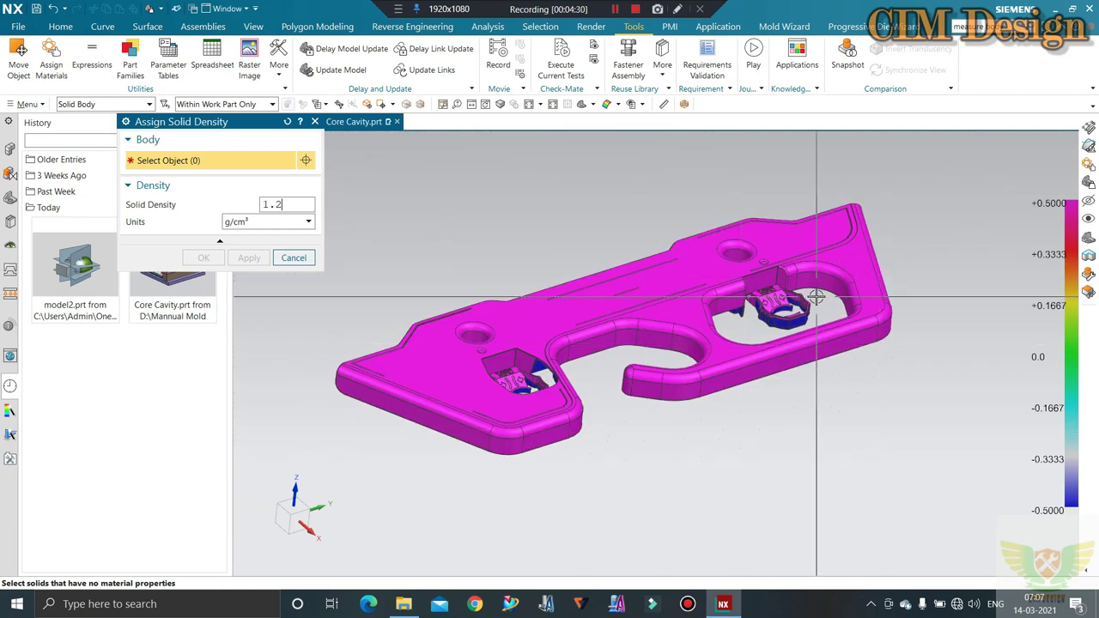
{"action": "left_click", "coordinate": [590, 287]}
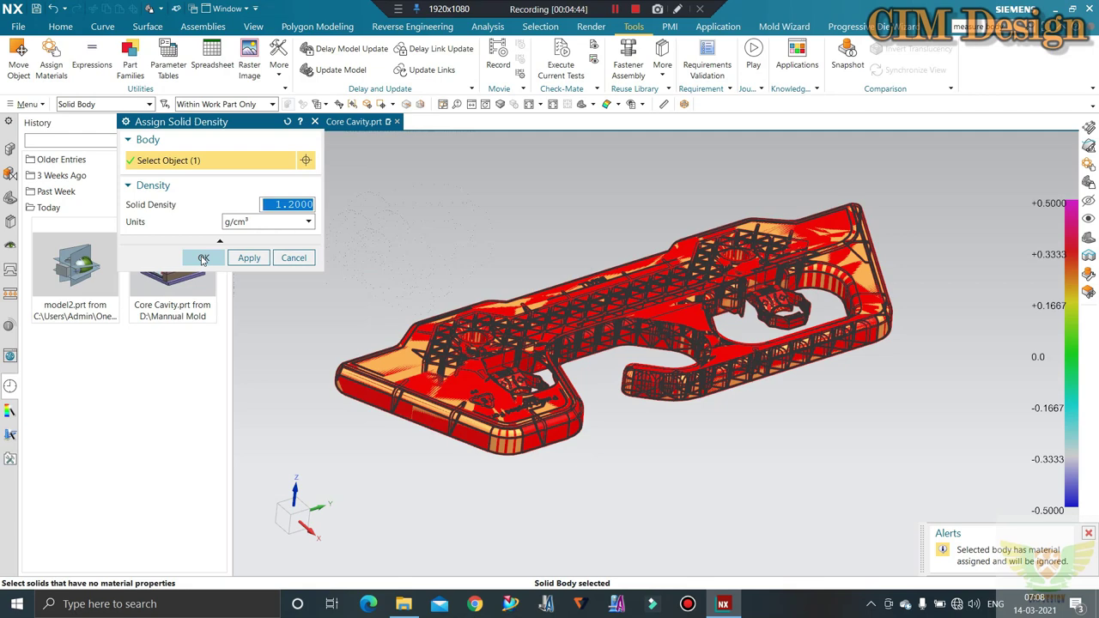
{"action": "left_click", "coordinate": [203, 258]}
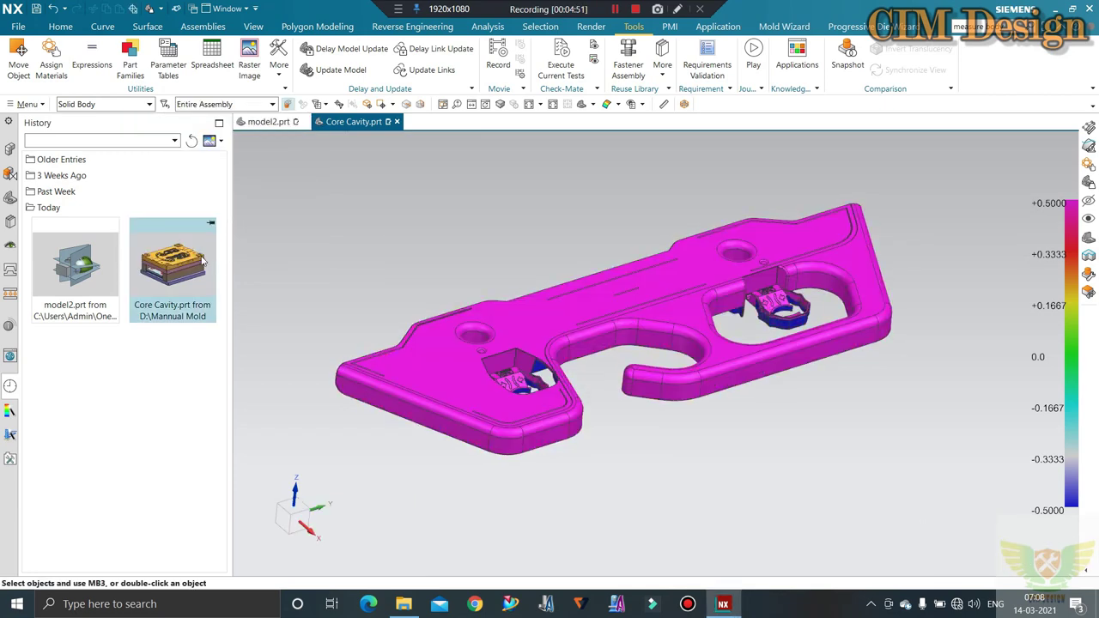
Step: Remeasure the solid body: volume 66824.4257 mm³, mass 0.0802 kg, weight 0.7864 N
{"action": "left_click", "coordinate": [663, 104]}
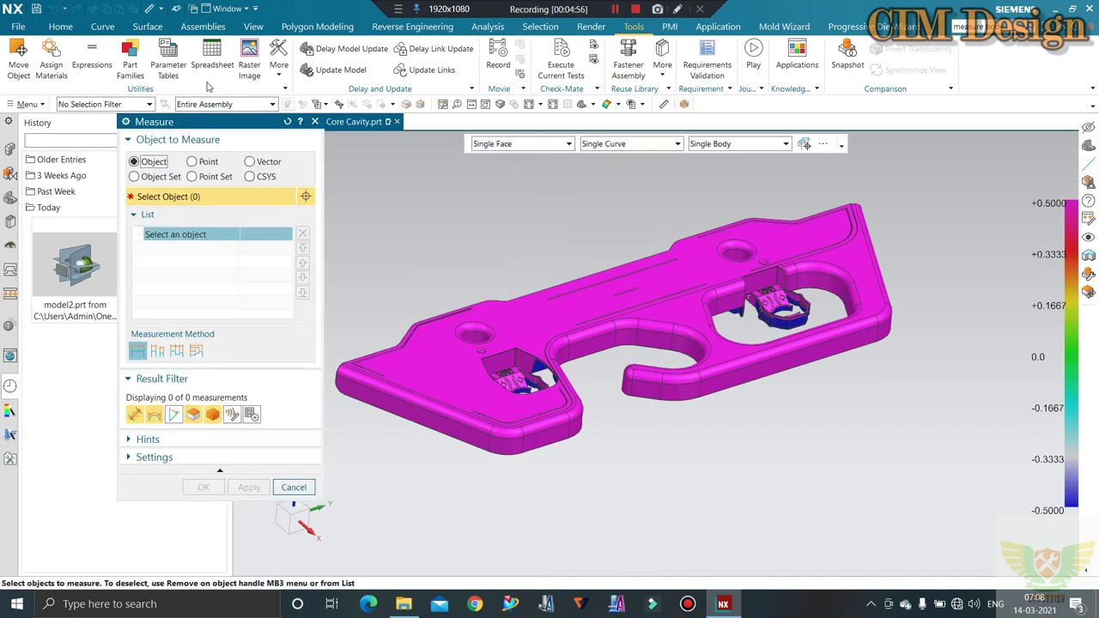
{"action": "left_click", "coordinate": [112, 104]}
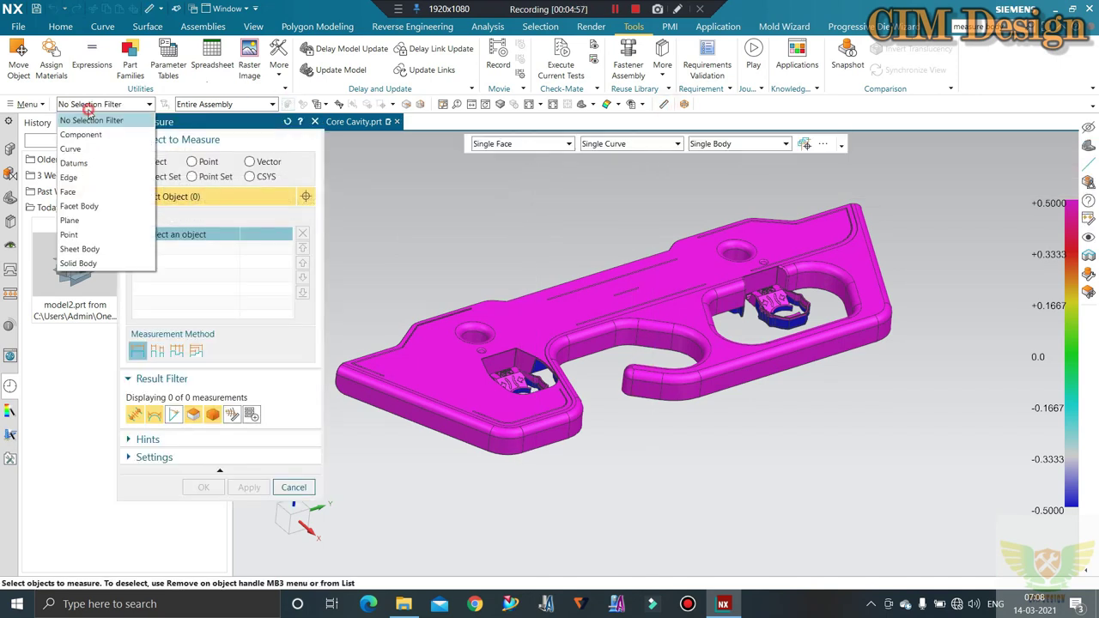
{"action": "left_click", "coordinate": [108, 264]}
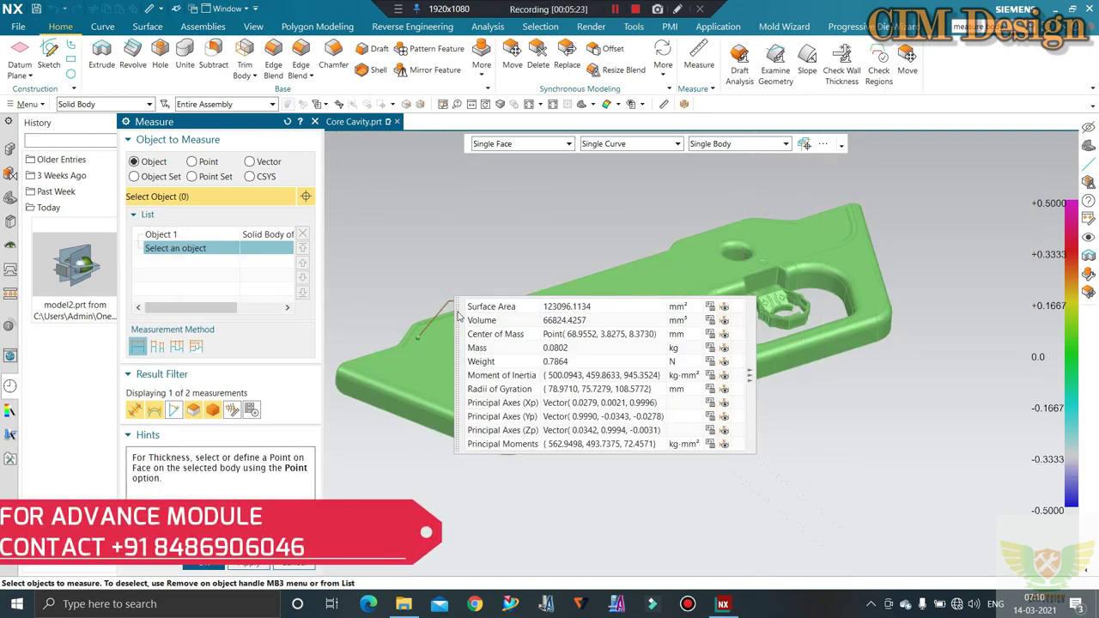
{"action": "left_click_drag", "start_coordinate": [1021, 344], "coordinate": [720, 209]}
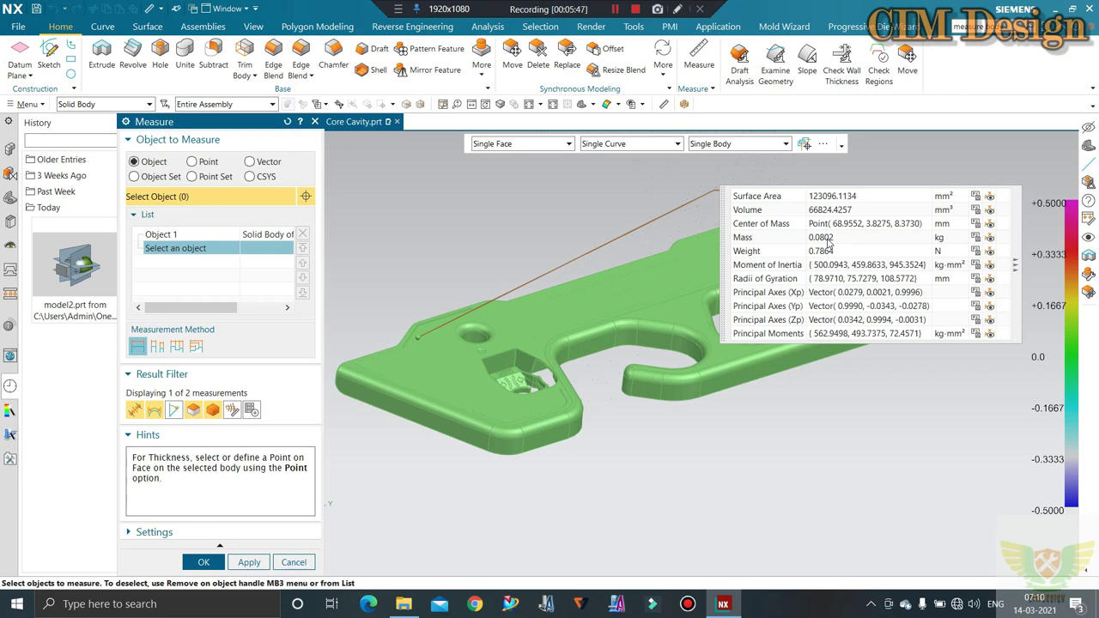
{"action": "middle_click_drag", "start_coordinate": [574, 343], "coordinate": [635, 355]}
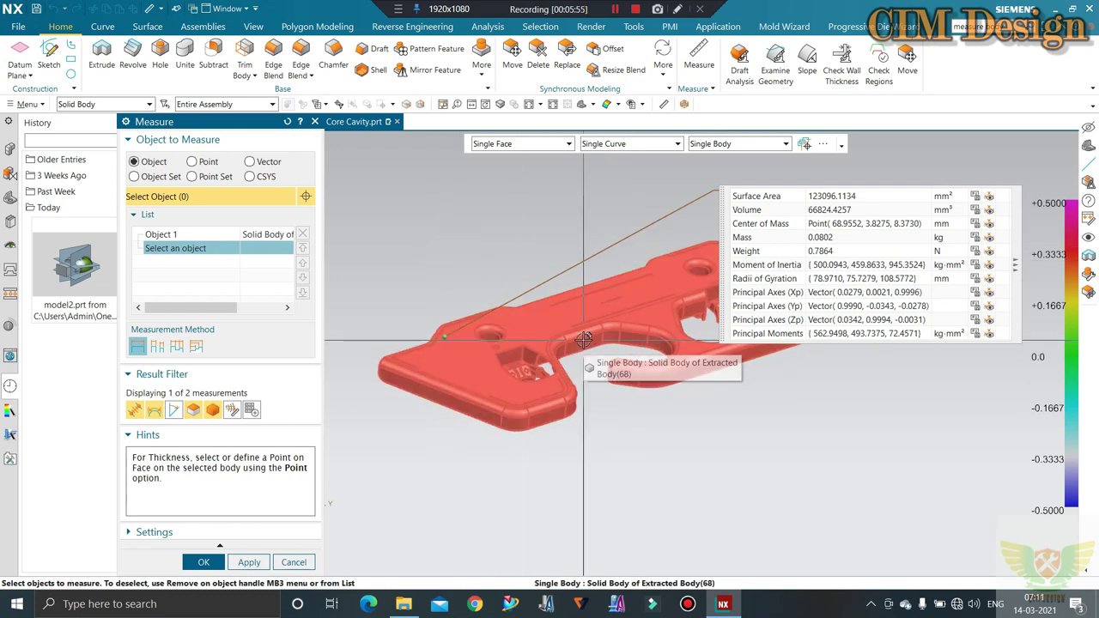
{"action": "middle_click_drag", "start_coordinate": [583, 340], "coordinate": [574, 315]}
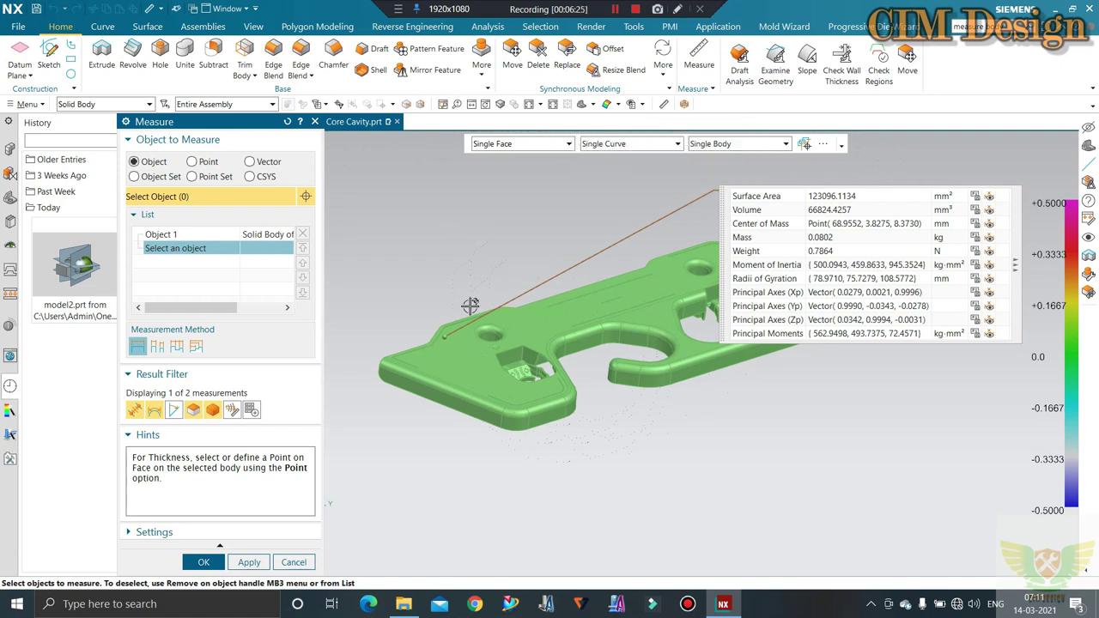
{"action": "middle_click_drag", "start_coordinate": [467, 309], "coordinate": [470, 306]}
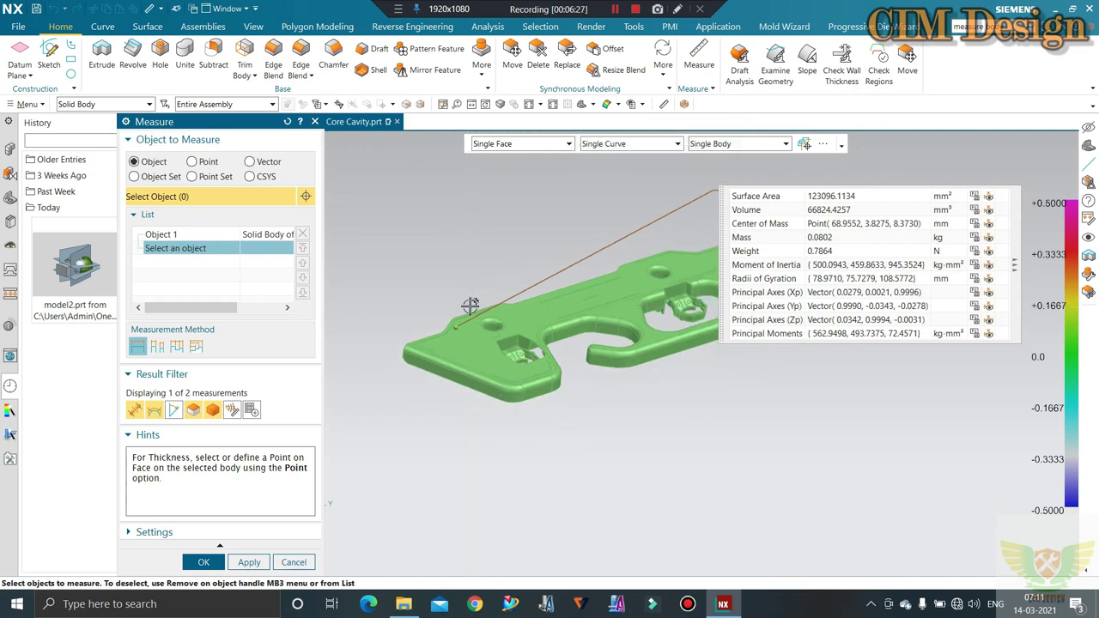